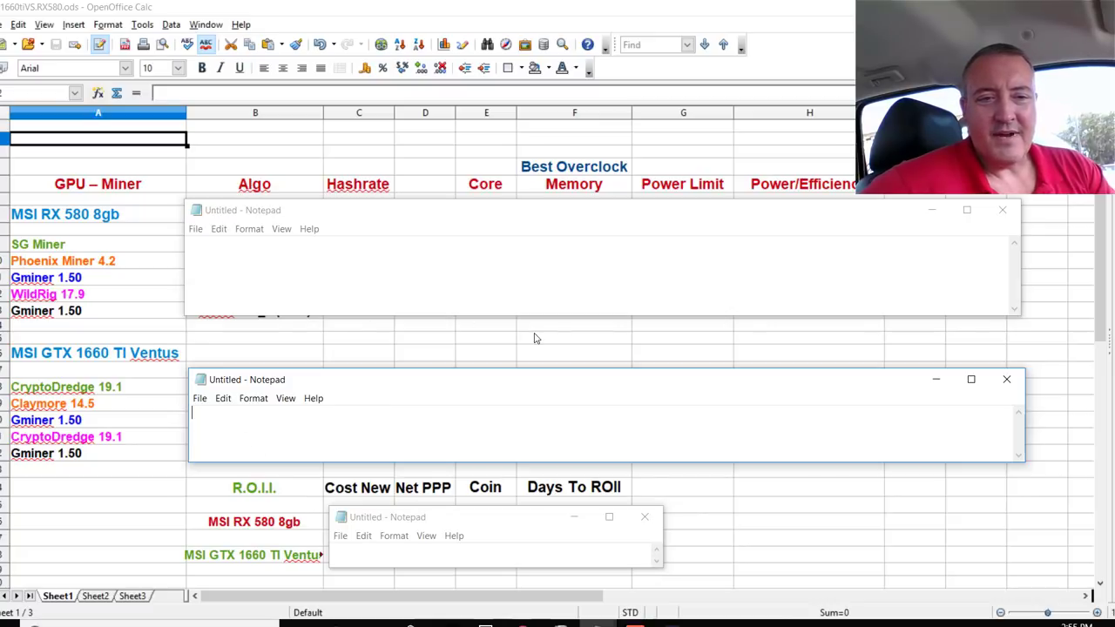
- Shrink the two large Notepad windows row by row to uncover the Zhash and X16r rows of both graphics cards
drag(569, 316, 577, 297)
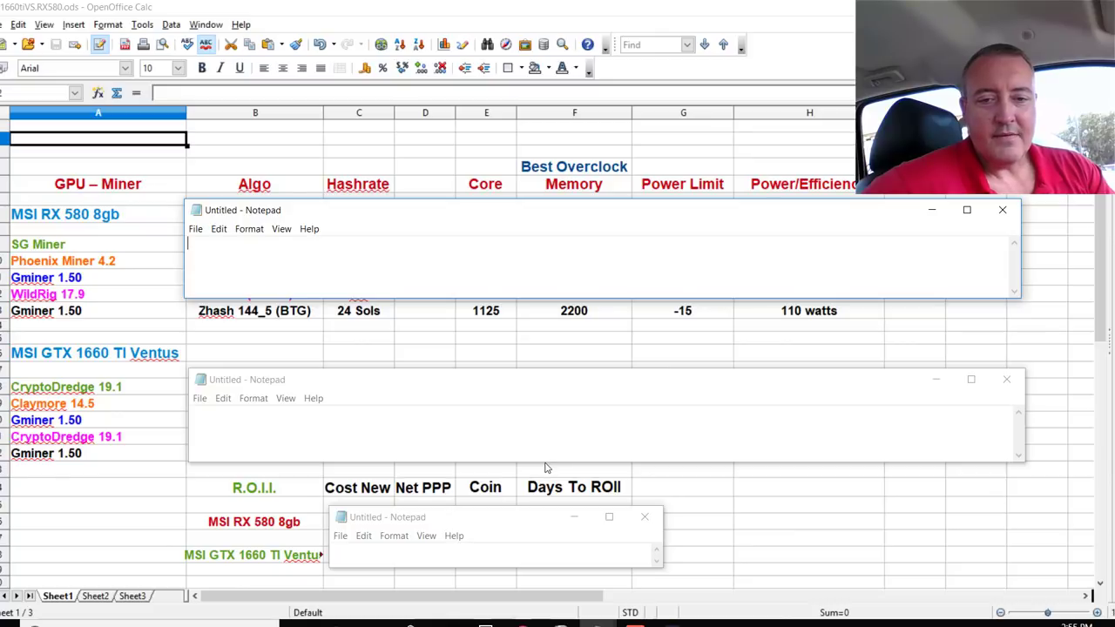
drag(546, 462, 551, 443)
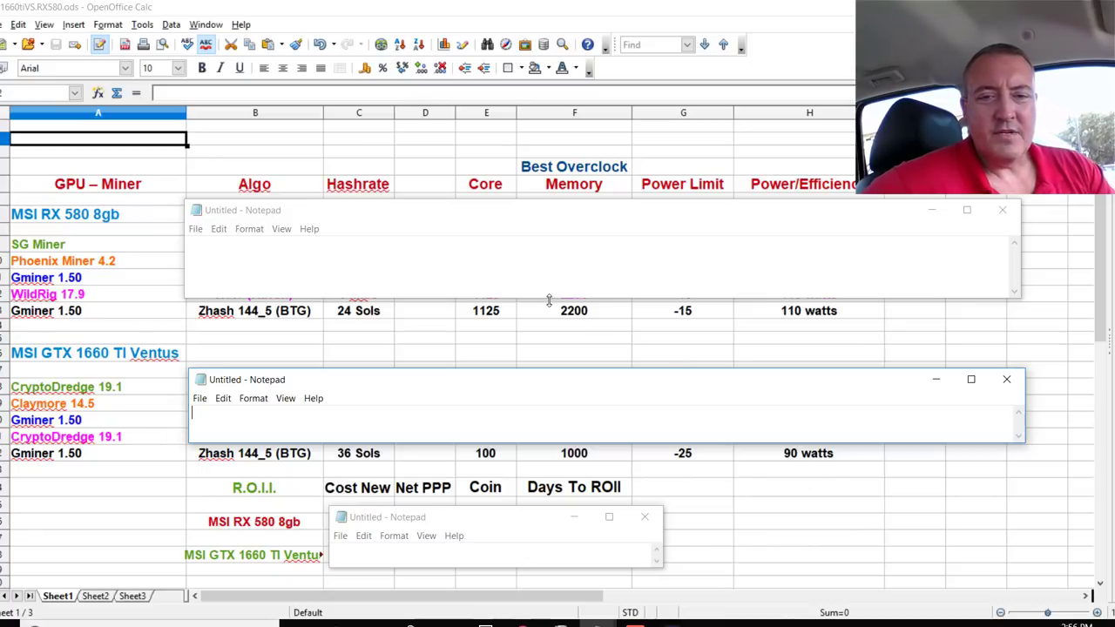
drag(550, 298, 549, 288)
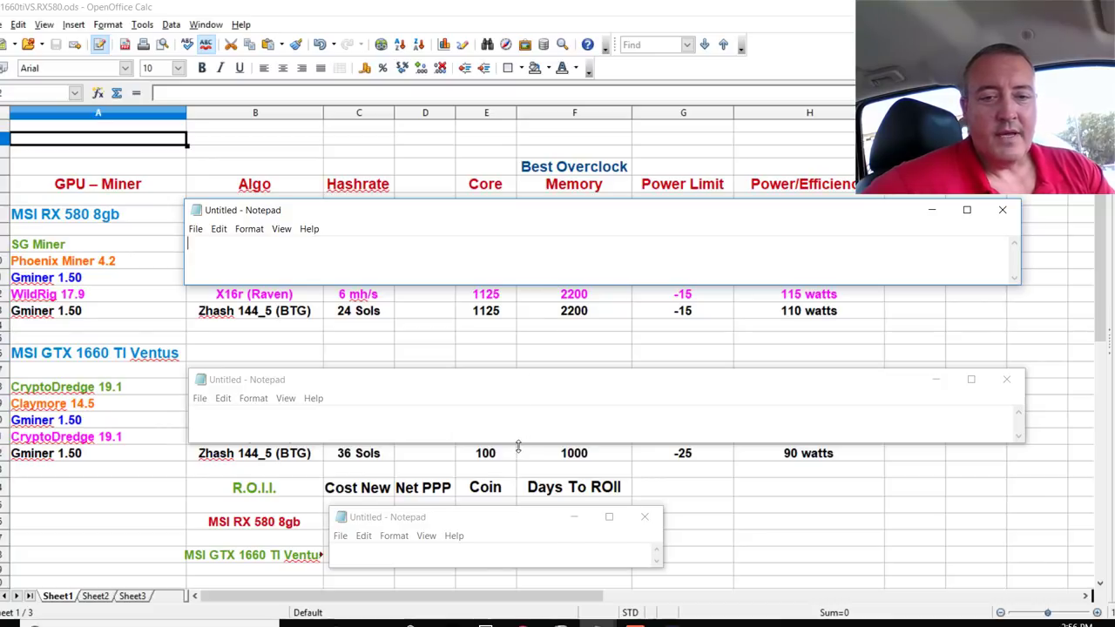
drag(519, 443, 520, 424)
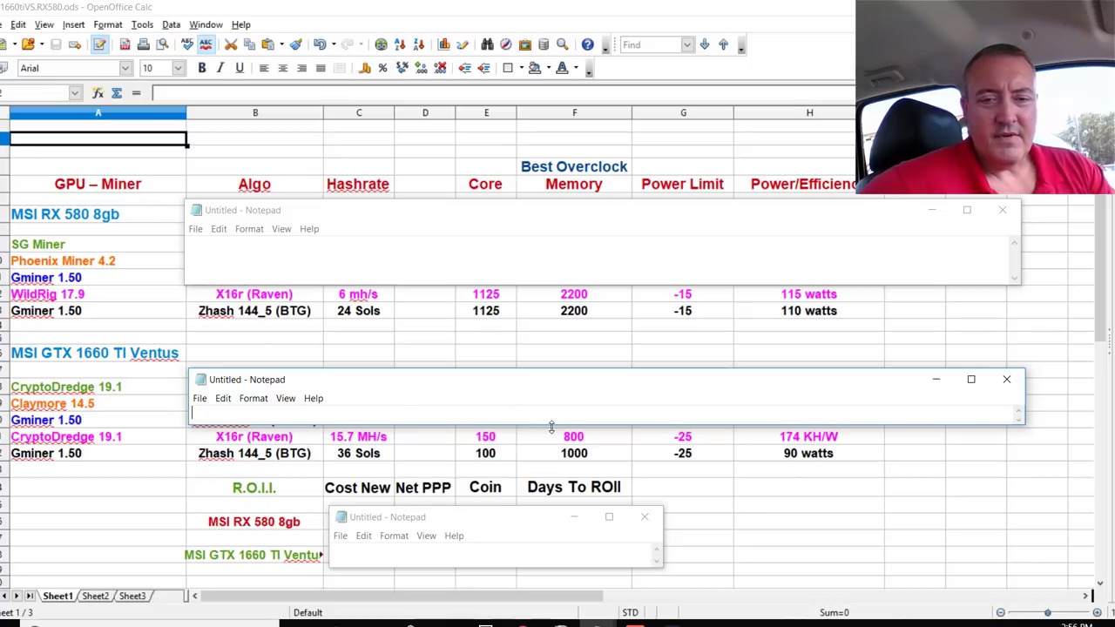
- Shorten both large Notepad windows further to uncover the Cuckaroo 29 (SWAP) row of each graphics card
drag(550, 427, 558, 409)
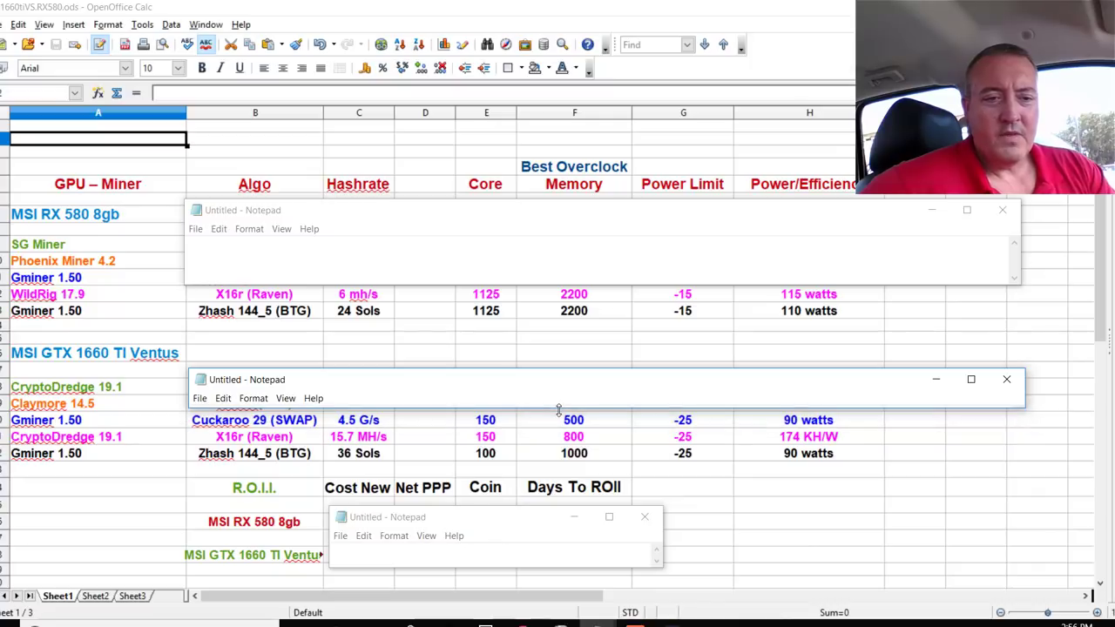
click(553, 285)
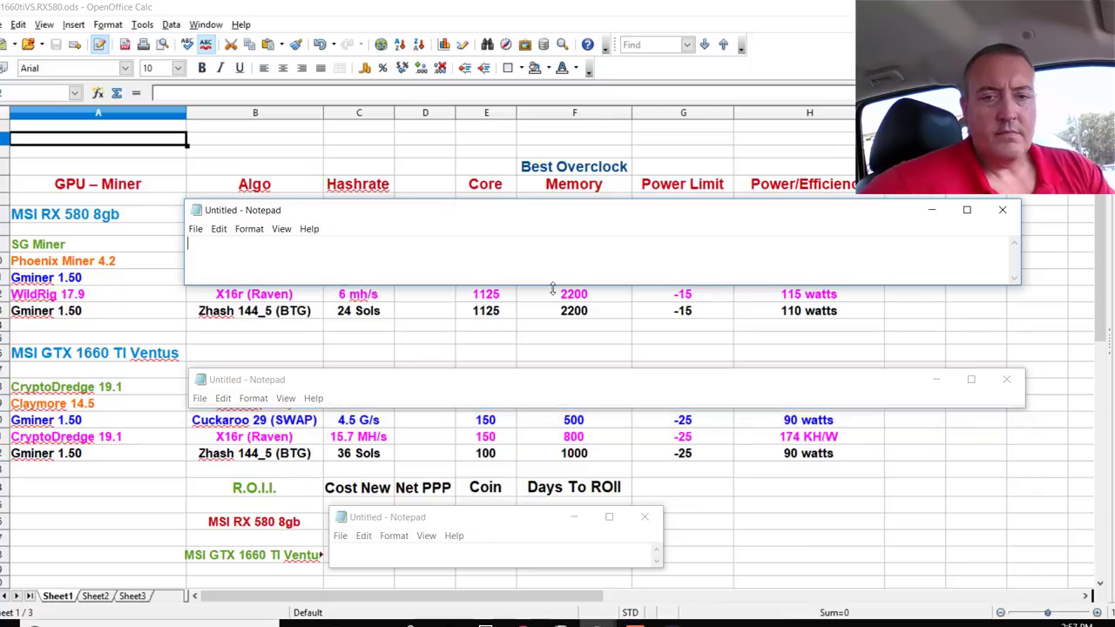
drag(552, 284, 552, 266)
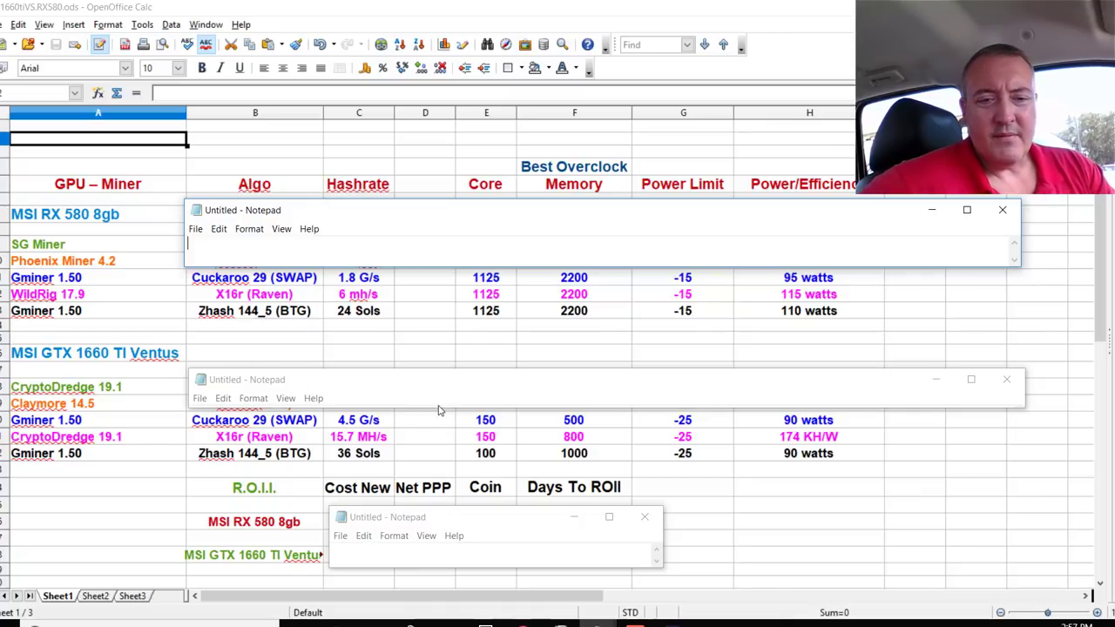
- Shrink both large Notepad windows to uncover the Ethash rows, and close them to reveal the MTP rows
drag(442, 408, 451, 387)
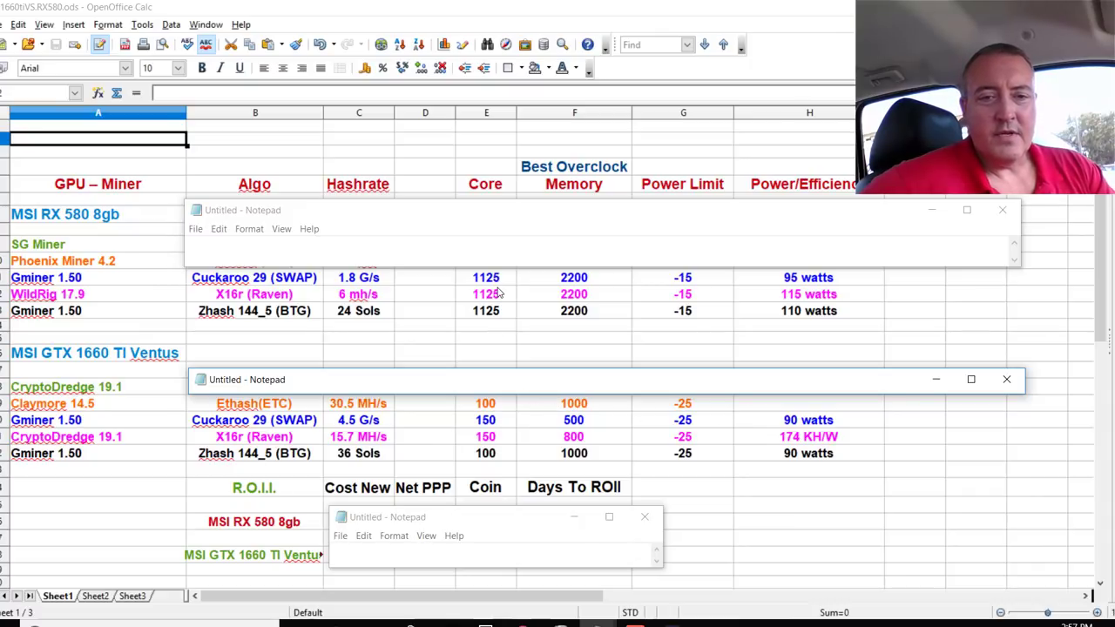
drag(462, 268, 463, 253)
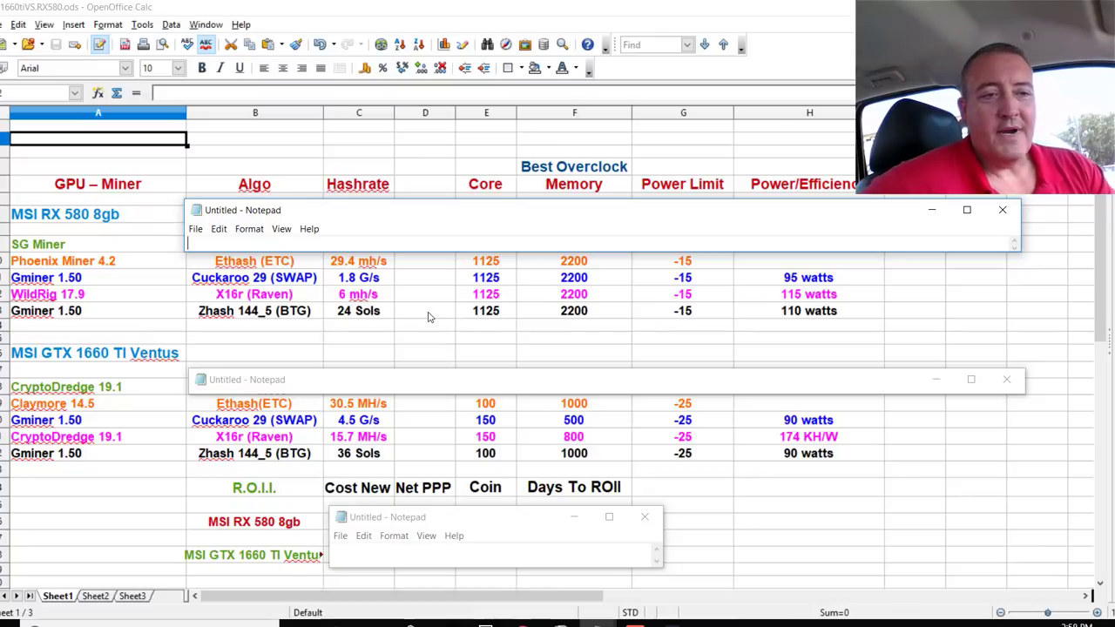
click(1002, 211)
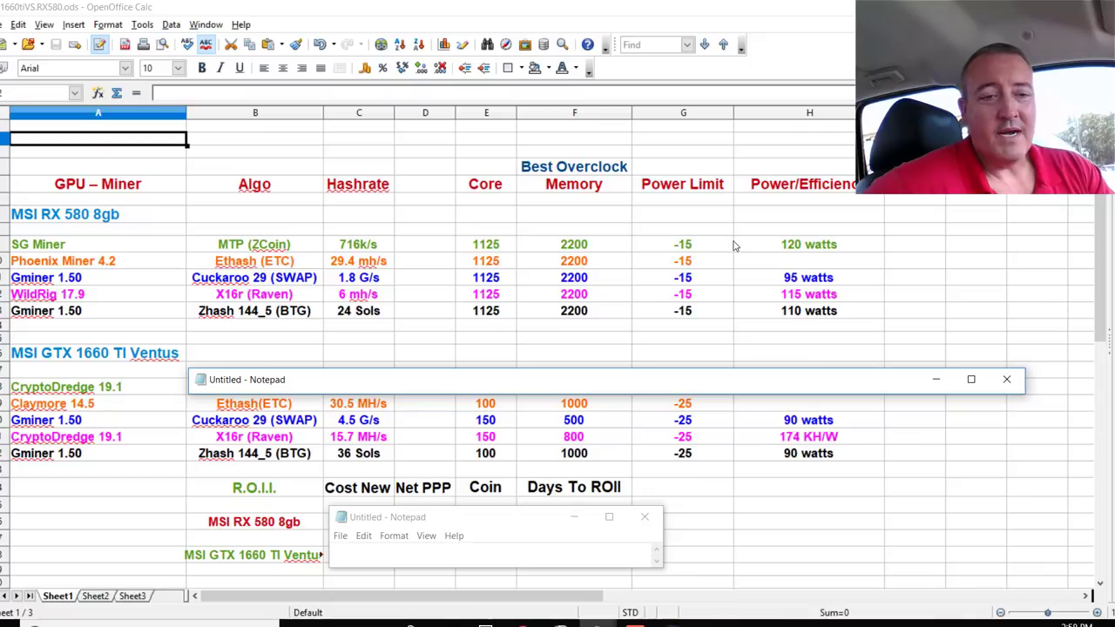
click(1007, 380)
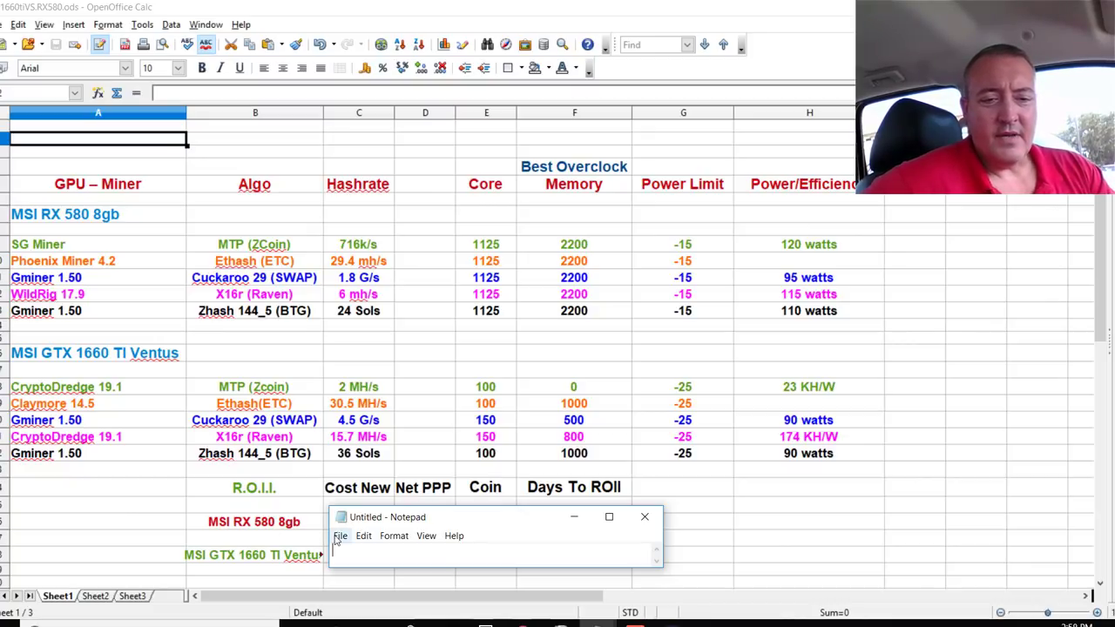
- Move the small Notepad window aside to reveal the Cost New, Net PPP, Coin and Days To ROI columns, and bring the spreadsheet to the front
drag(406, 518, 468, 520)
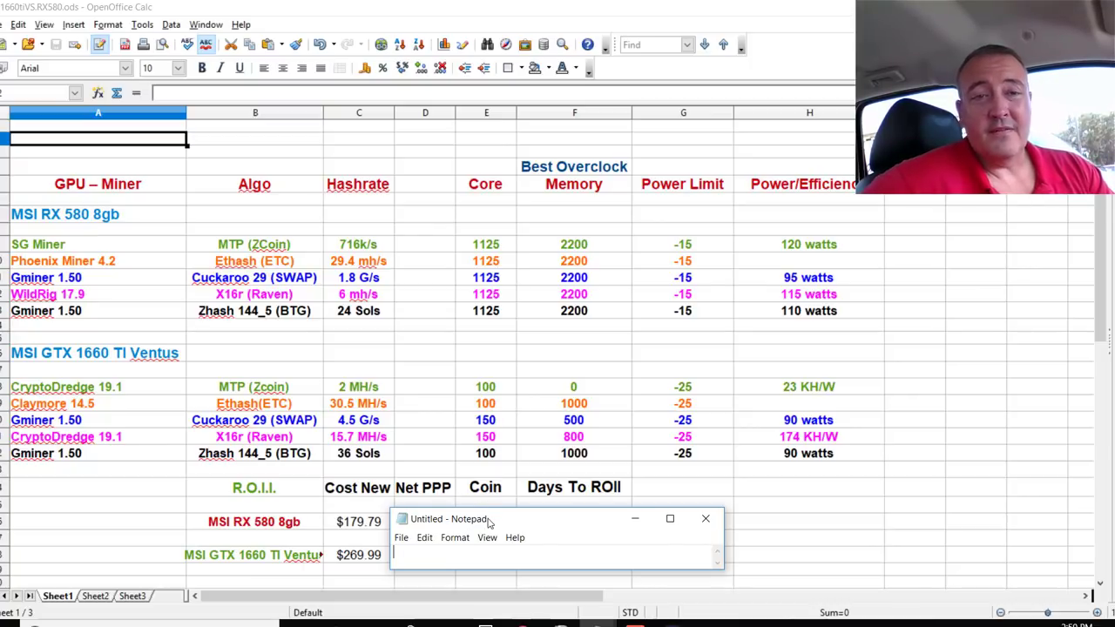
drag(489, 519, 554, 521)
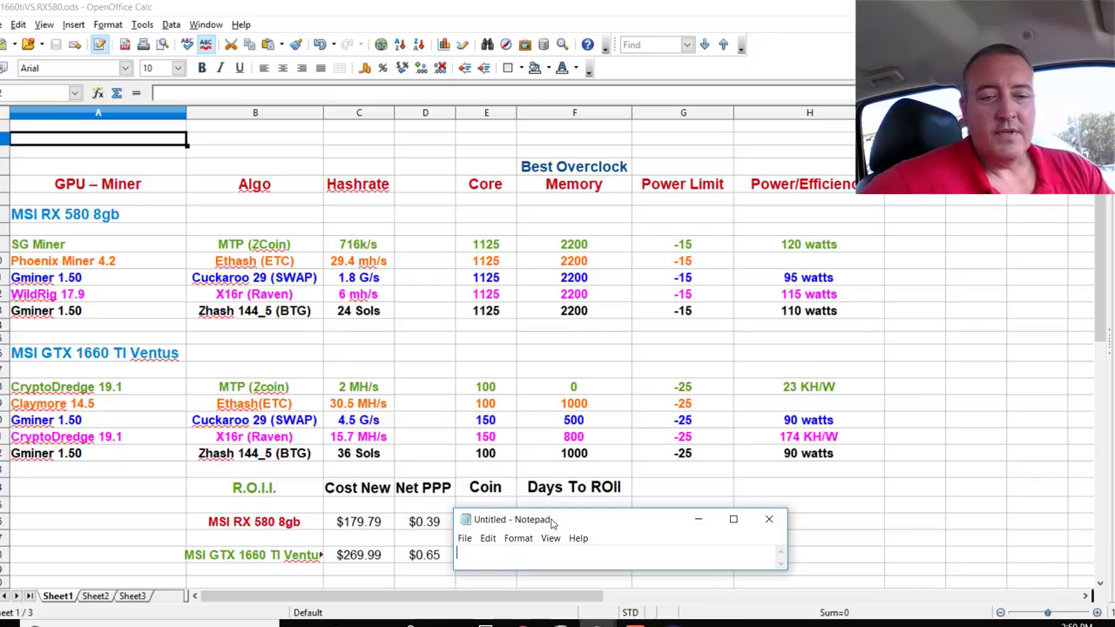
drag(550, 521, 607, 520)
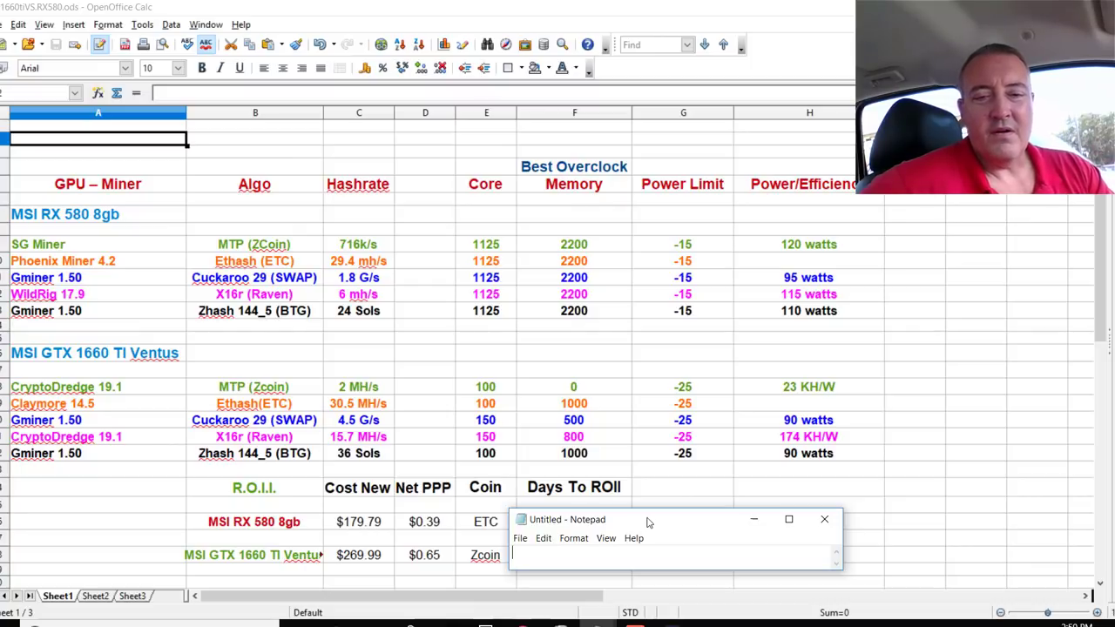
drag(647, 522, 843, 514)
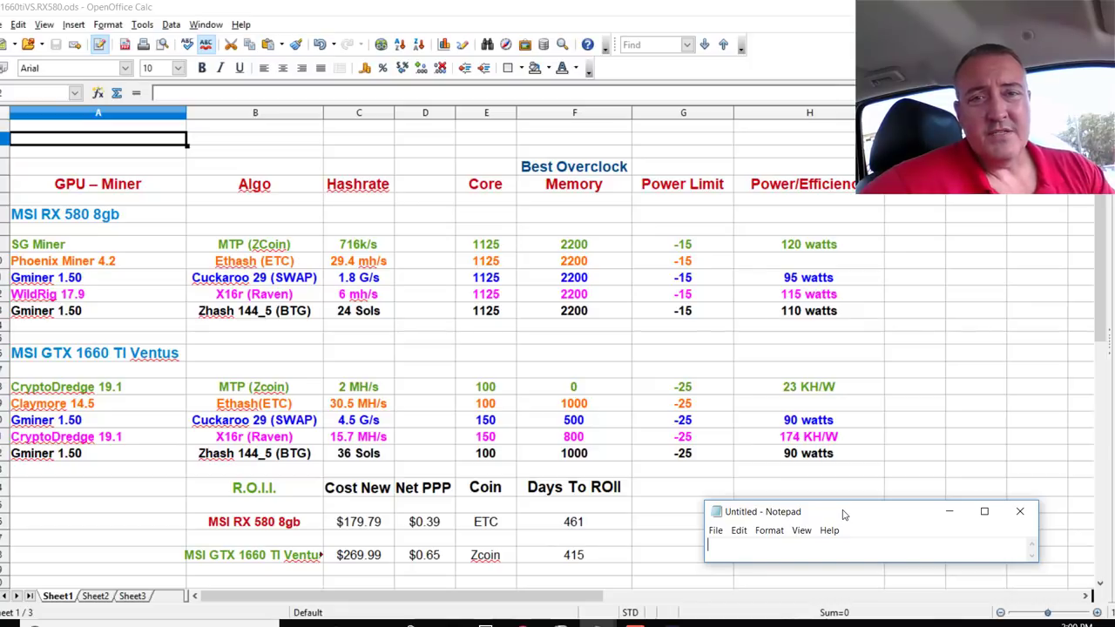
click(598, 598)
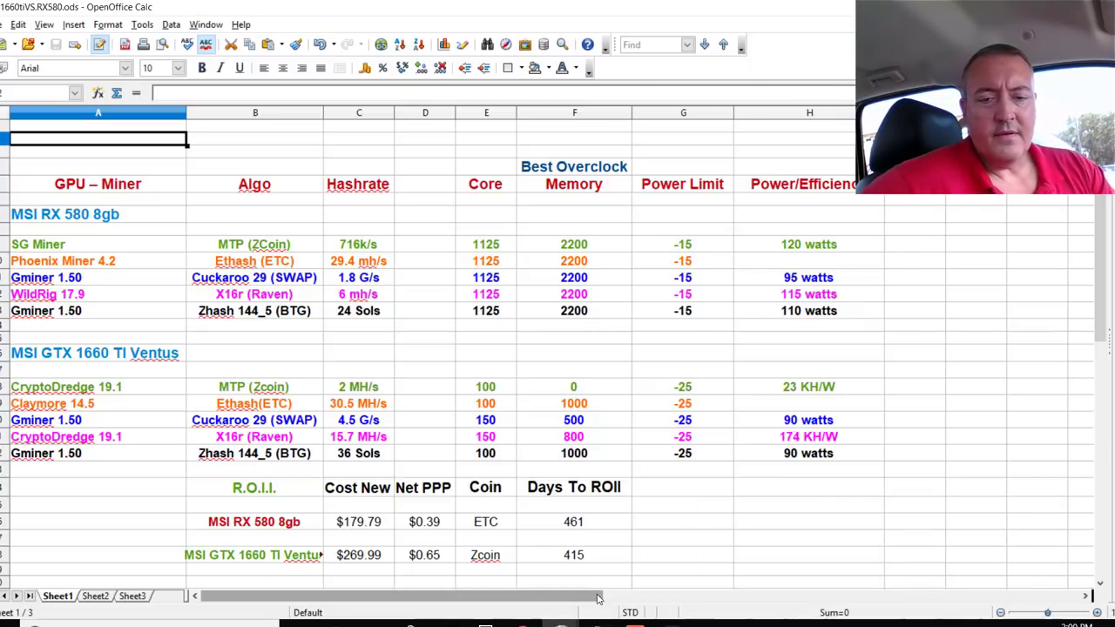
- Switch to the browser and copy the Radeon RX 560 video's URL without its feature parameter
click(522, 624)
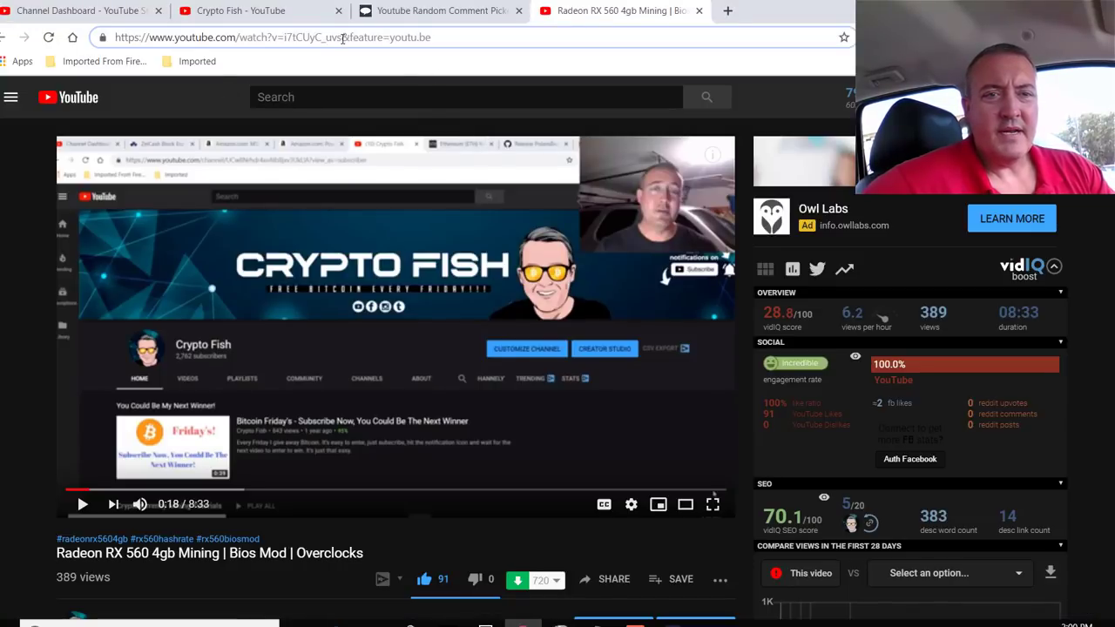
drag(342, 37, 105, 38)
key(ctrl+c)
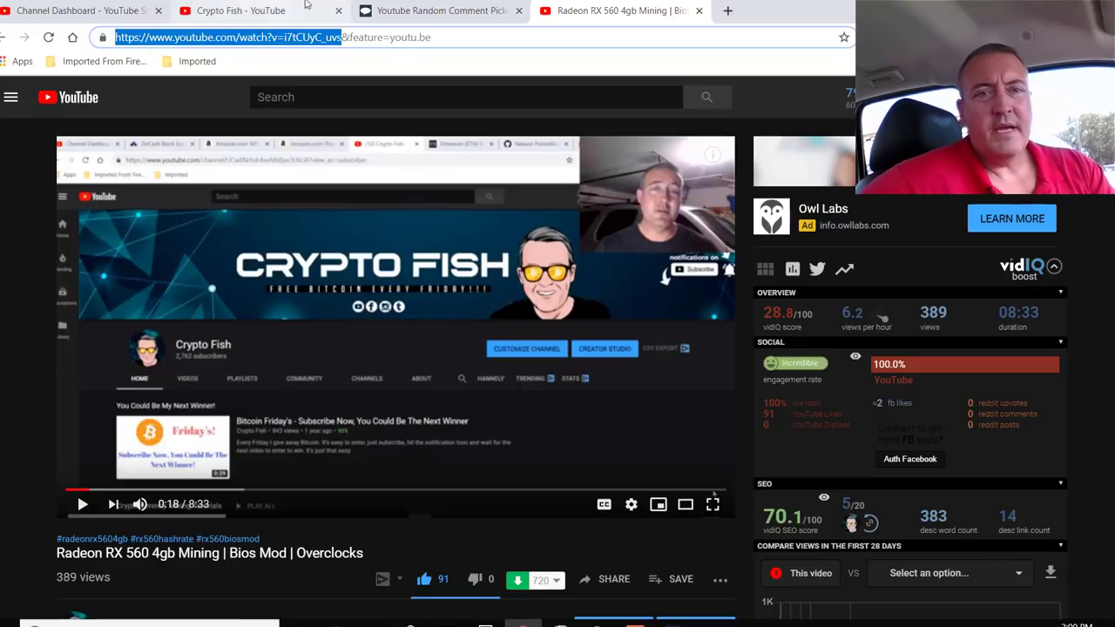
click(392, 10)
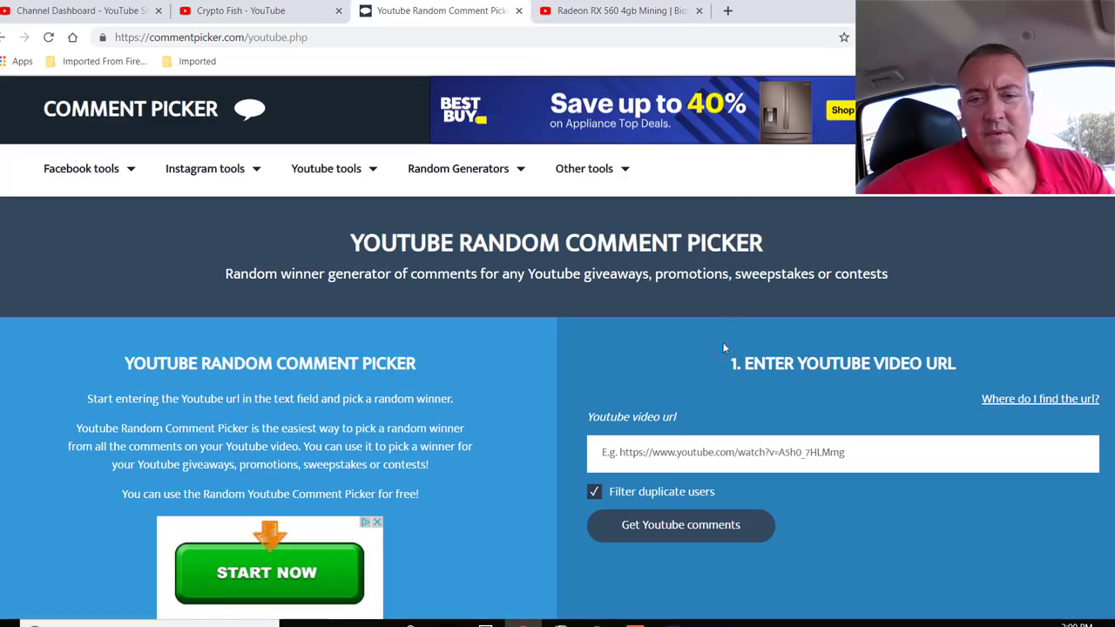
click(695, 451)
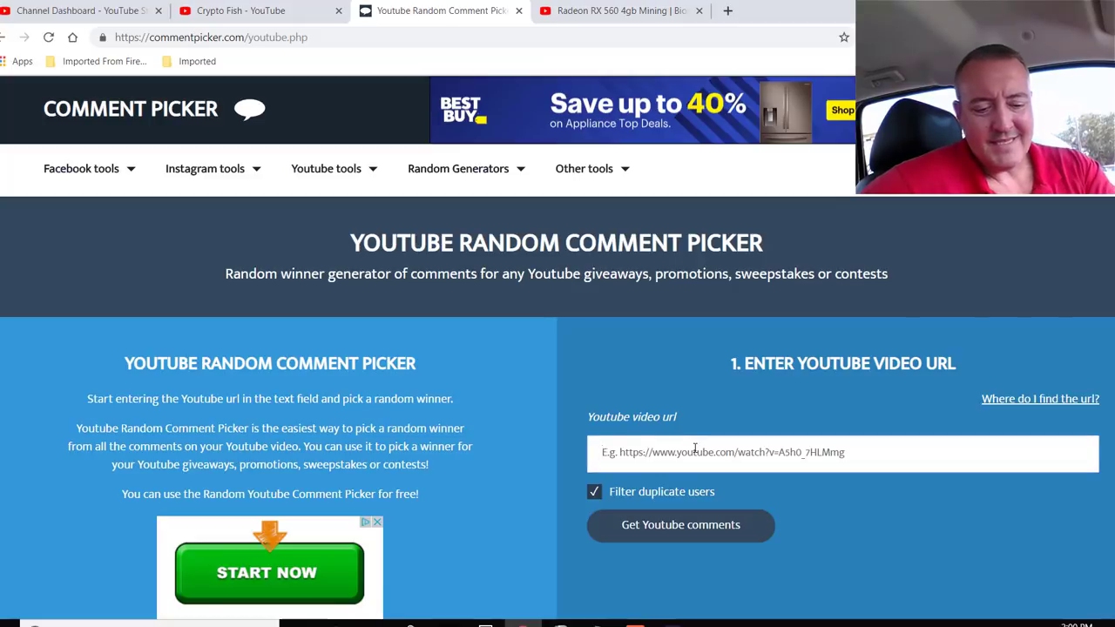
key(ctrl+v)
click(693, 538)
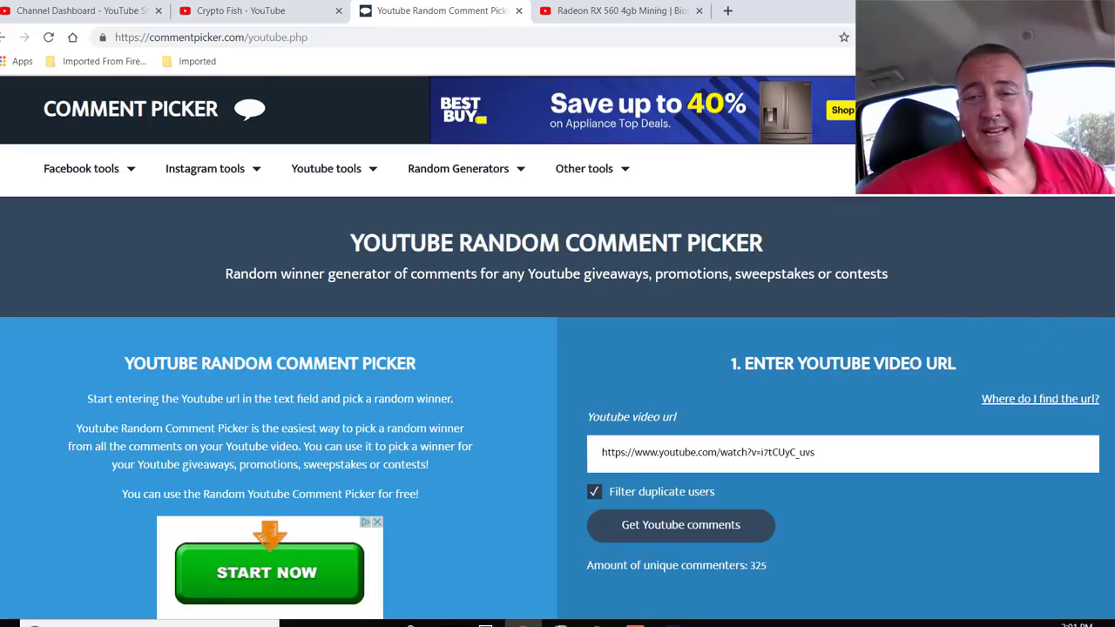
- Start the raffle to pick a random winner, and copy the Bitcoin address from the winning comment
scroll(558, 348, down, 8)
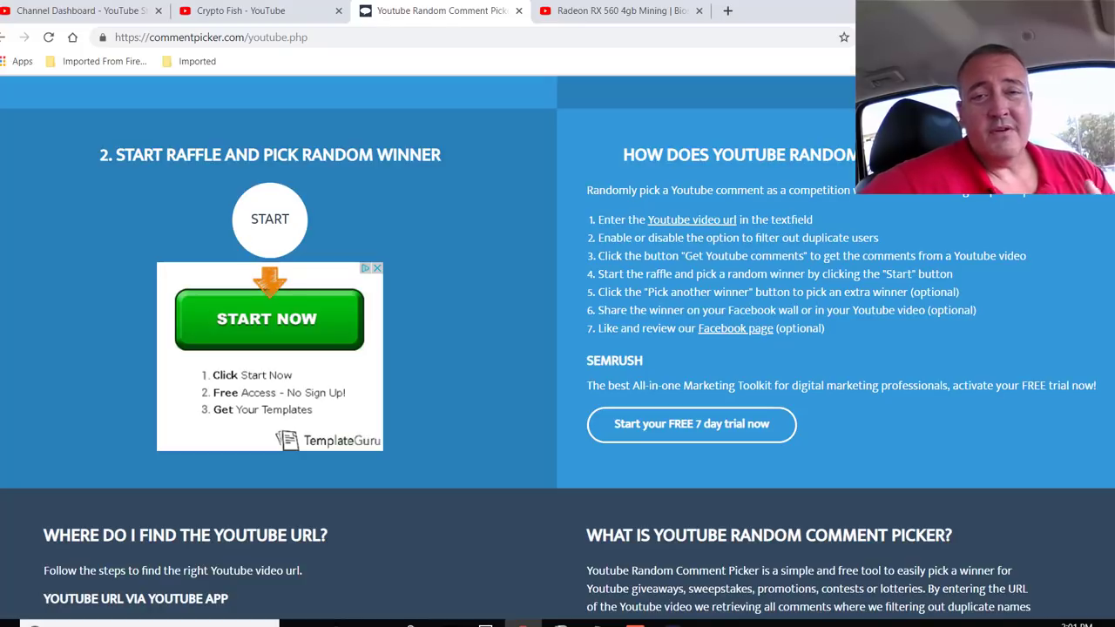
click(281, 216)
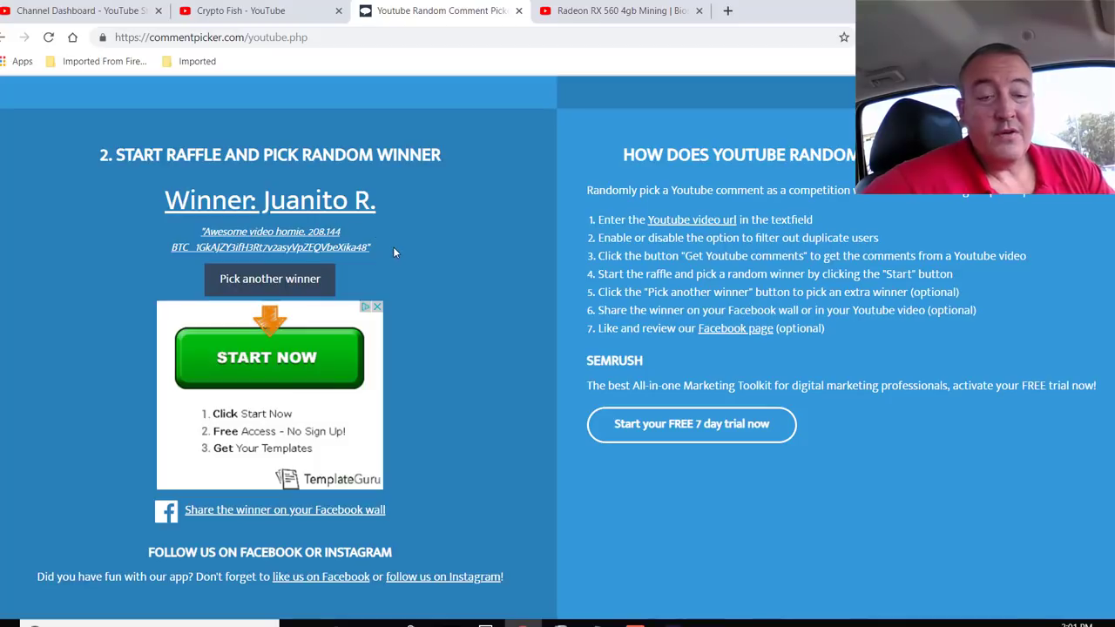
drag(368, 248, 196, 247)
key(ctrl+c)
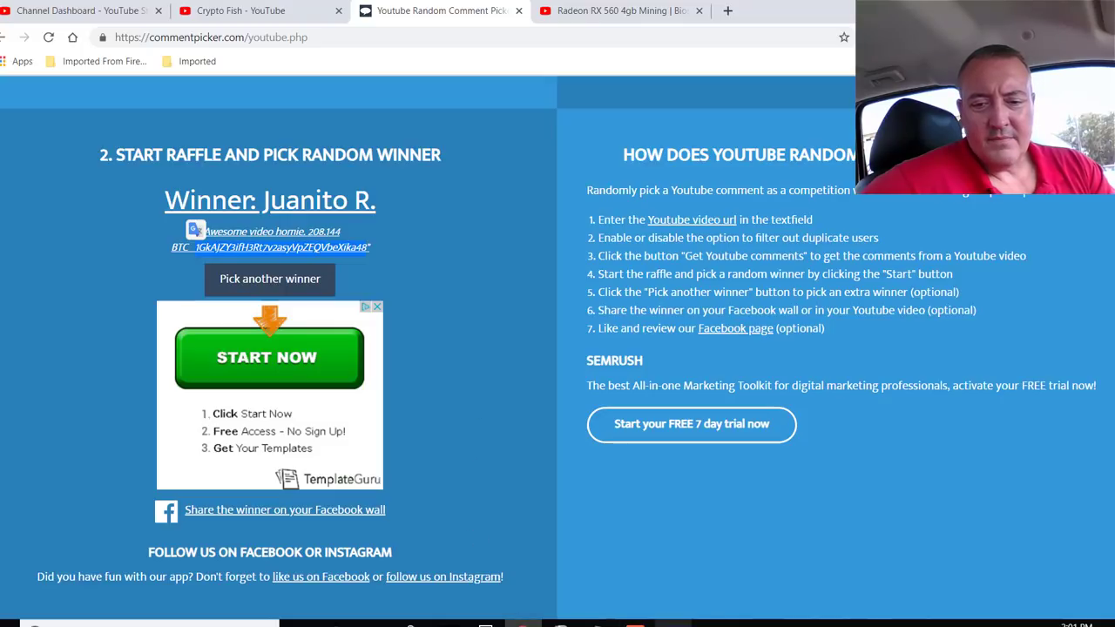
- Switch to the Exodus wallet, paste the winner's Bitcoin address as recipient, and set the amount to 20 USD
click(672, 624)
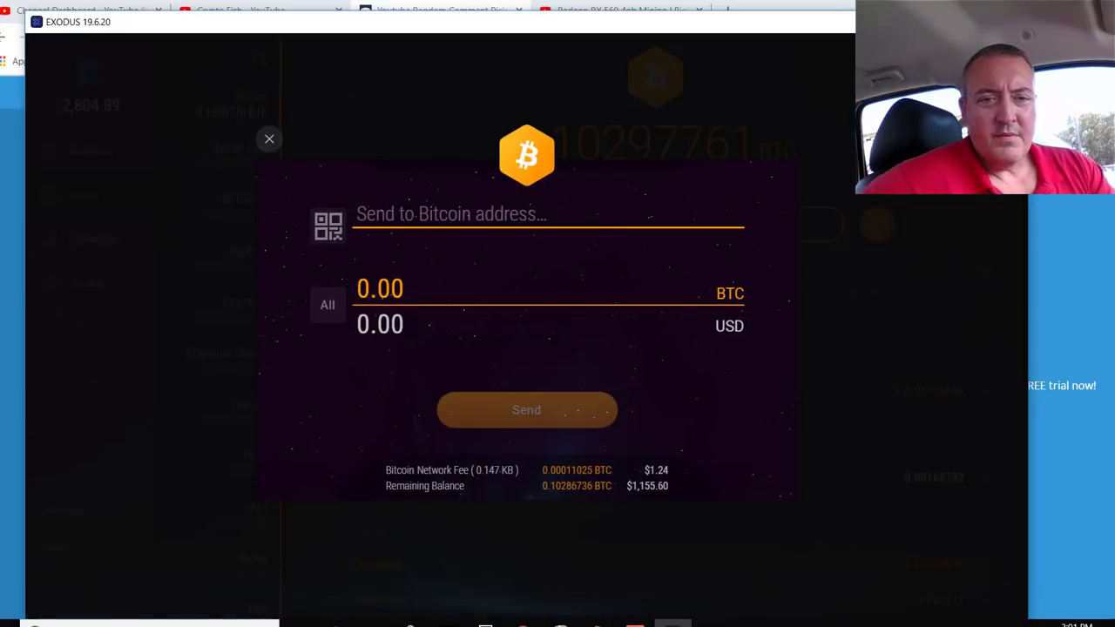
key(ctrl+v)
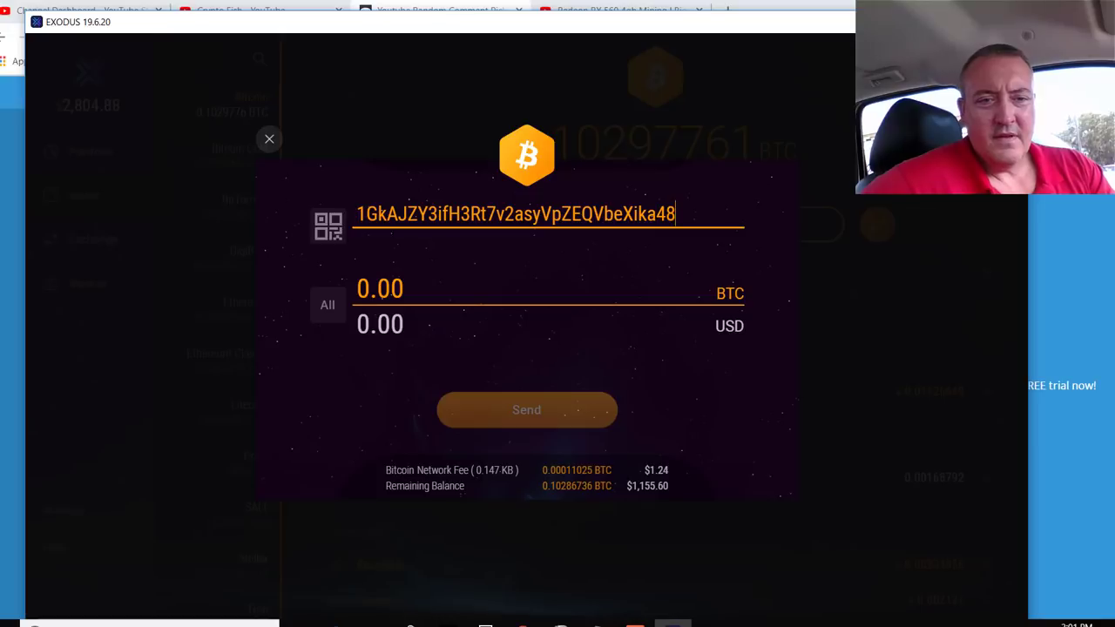
click(340, 325)
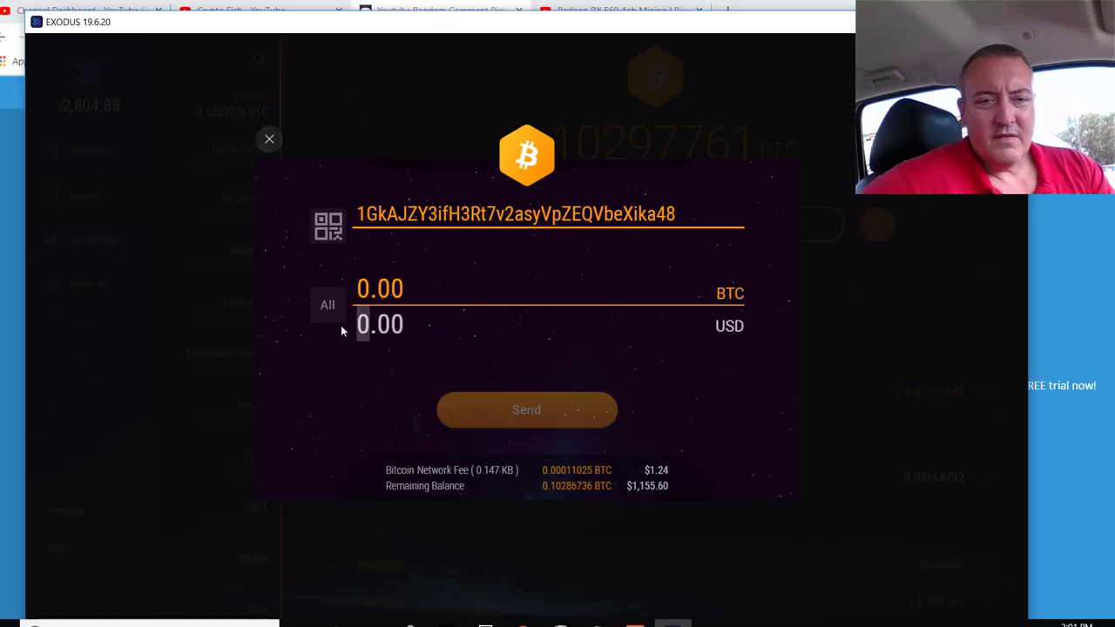
text(20)
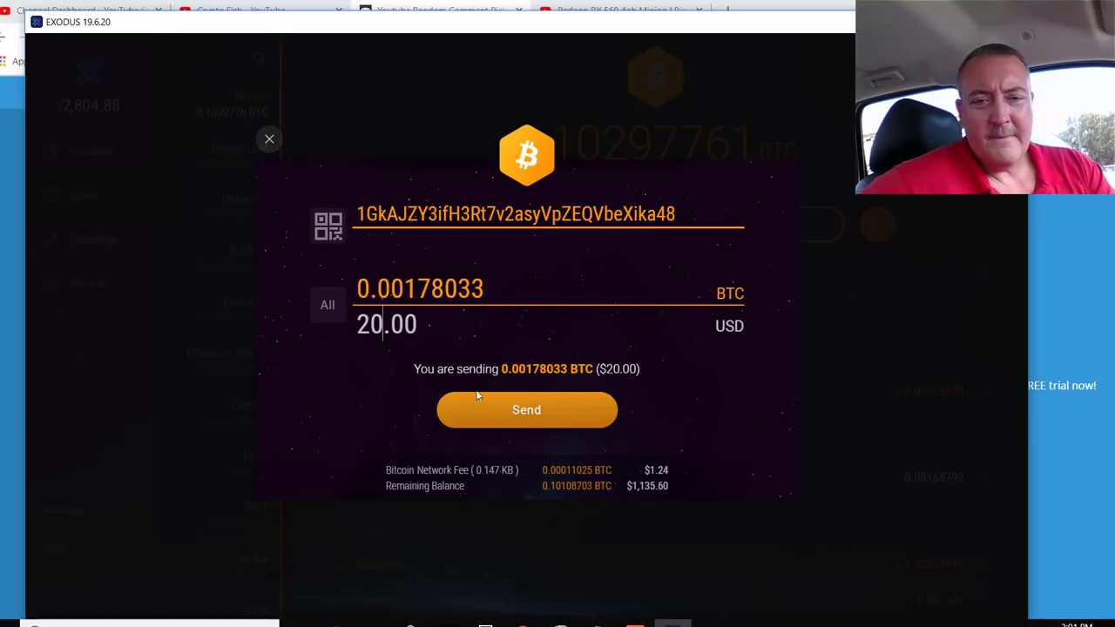
- Send the 20 USD Bitcoin payment, confirm it, and return to the comment picker in the browser
click(530, 412)
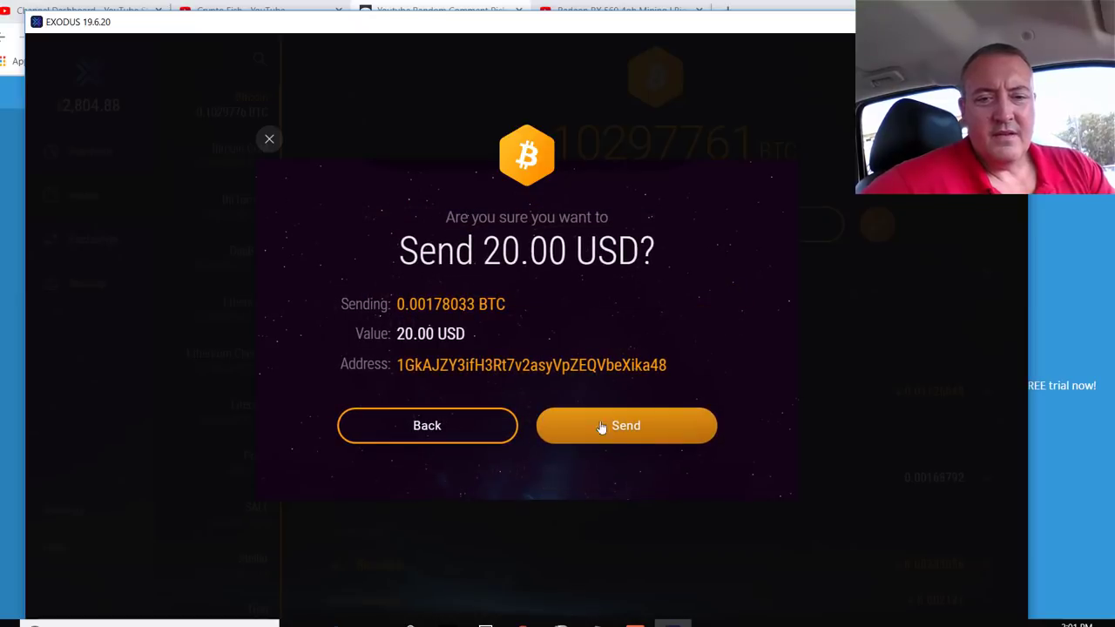
click(619, 426)
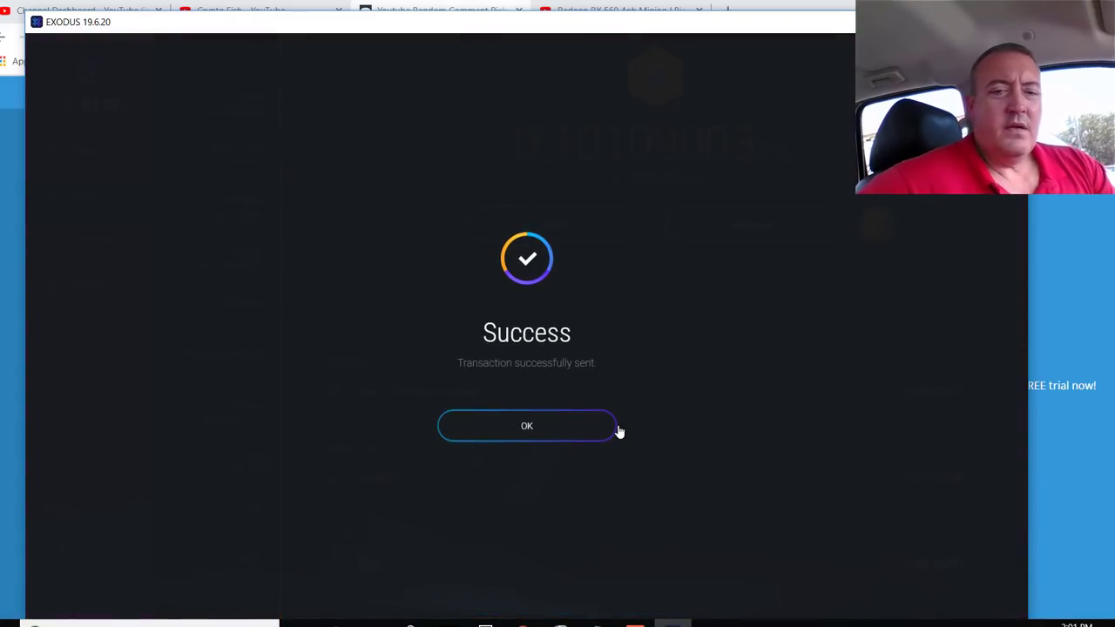
click(554, 427)
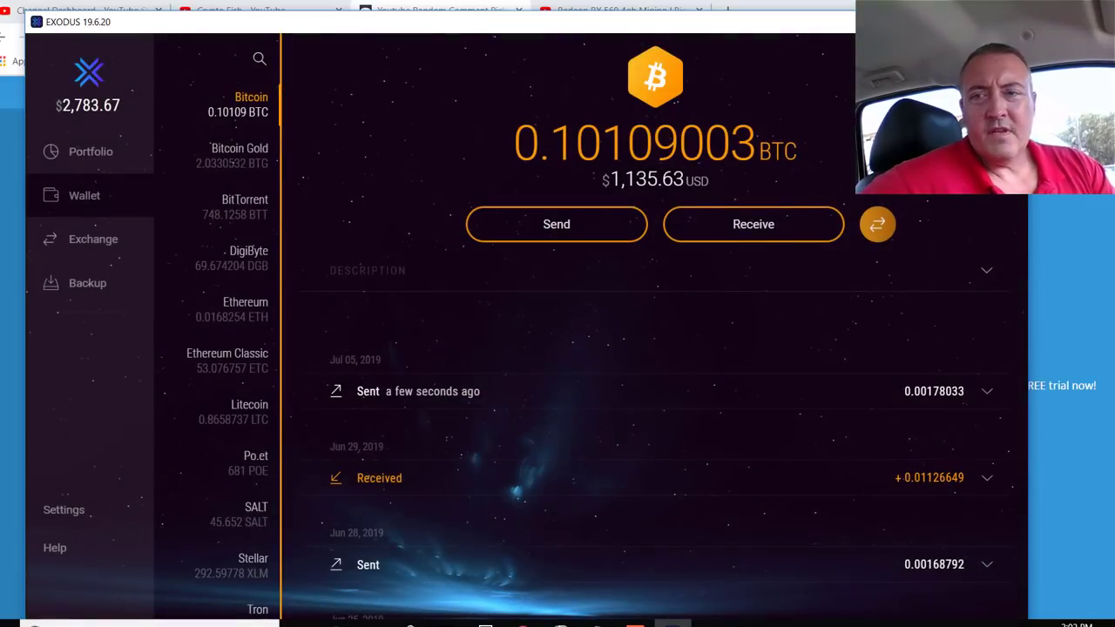
key(alt+Tab)
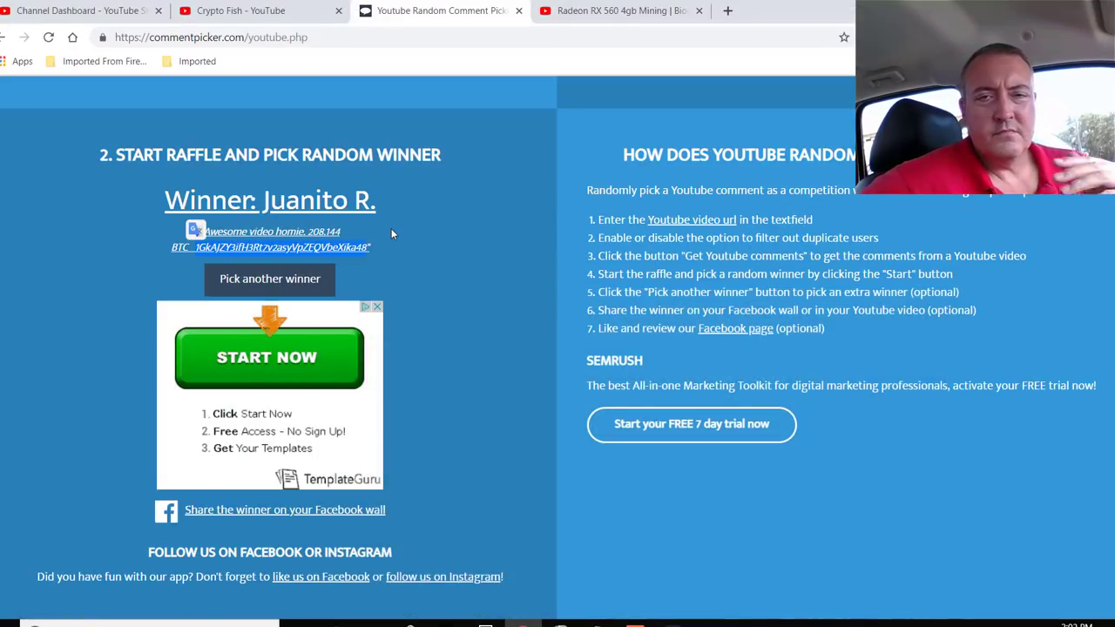